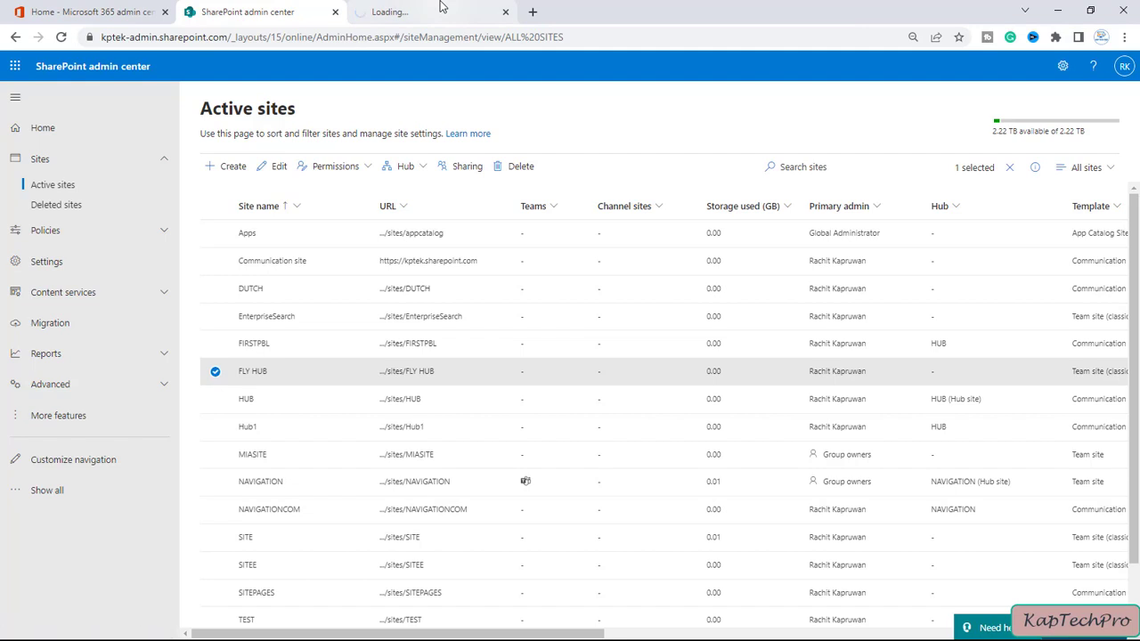
# Step: Open the FLIGHT DETAILS list from the site contents of the FLY HUB site
pyautogui.click(443, 9)
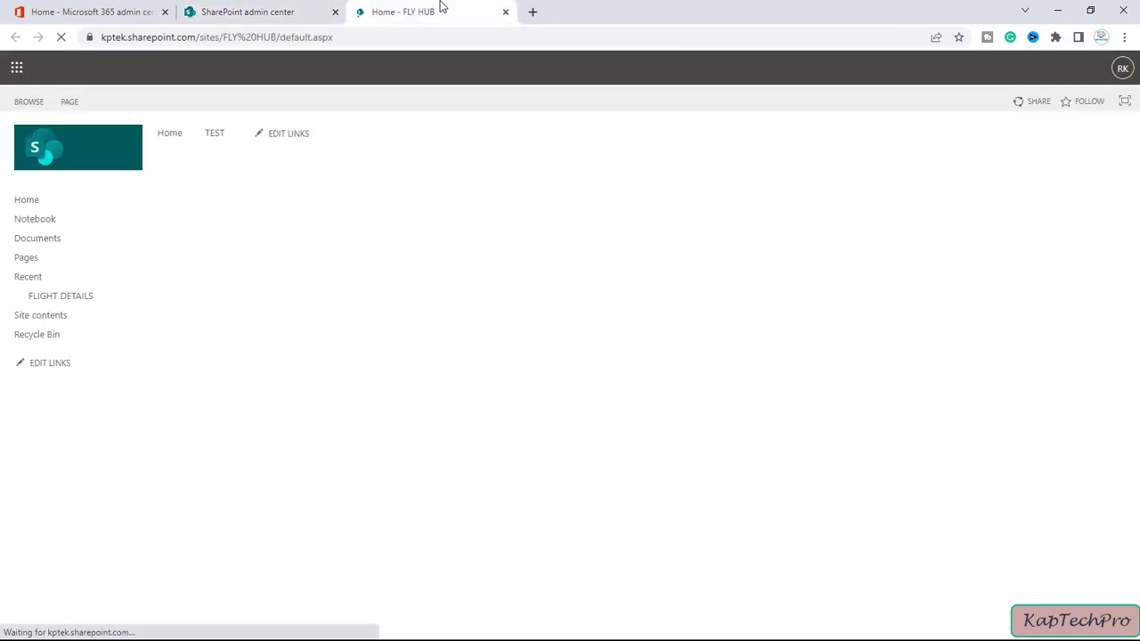
pyautogui.click(54, 319)
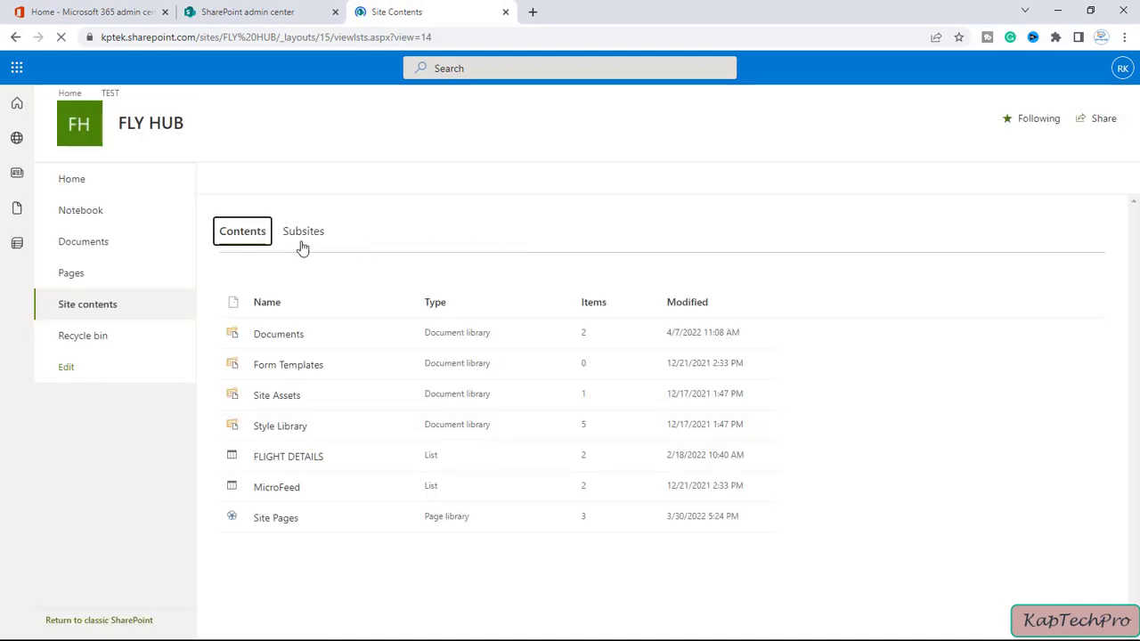
pyautogui.click(283, 458)
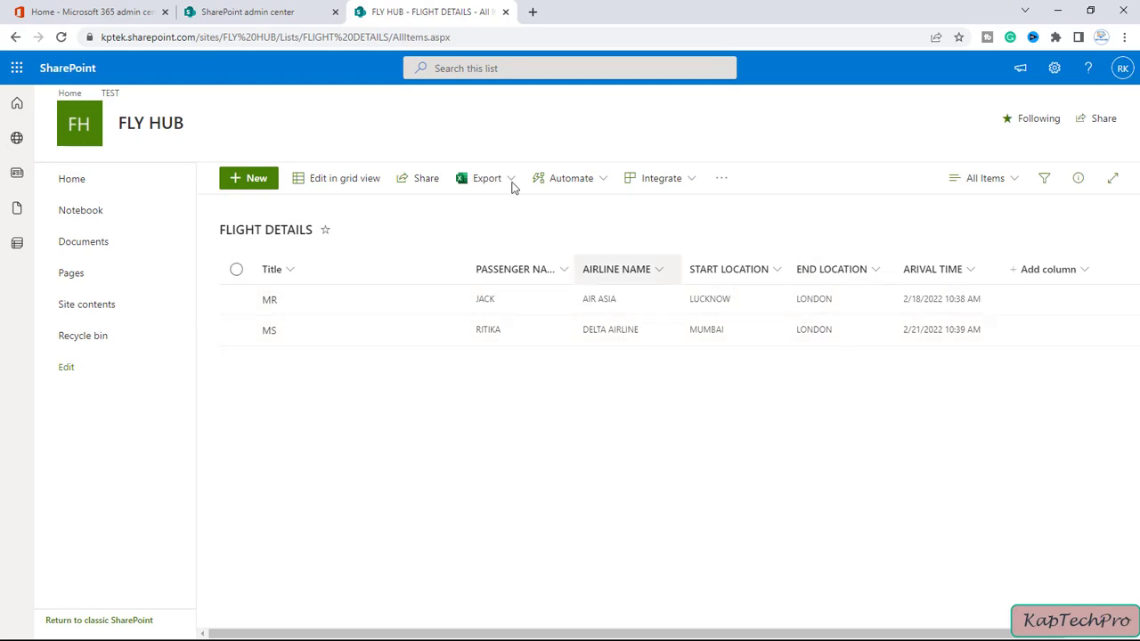
# Step: Open the SITEPAGES site from the active sites list, view its home page, and return to the FLIGHT DETAILS list
pyautogui.click(293, 11)
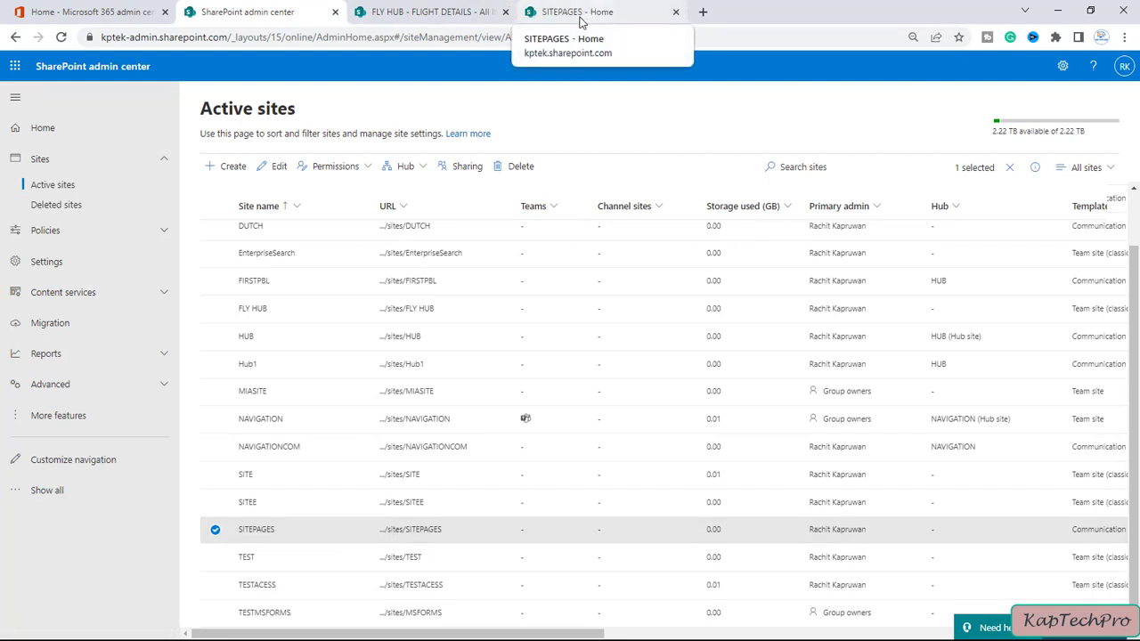
pyautogui.click(427, 12)
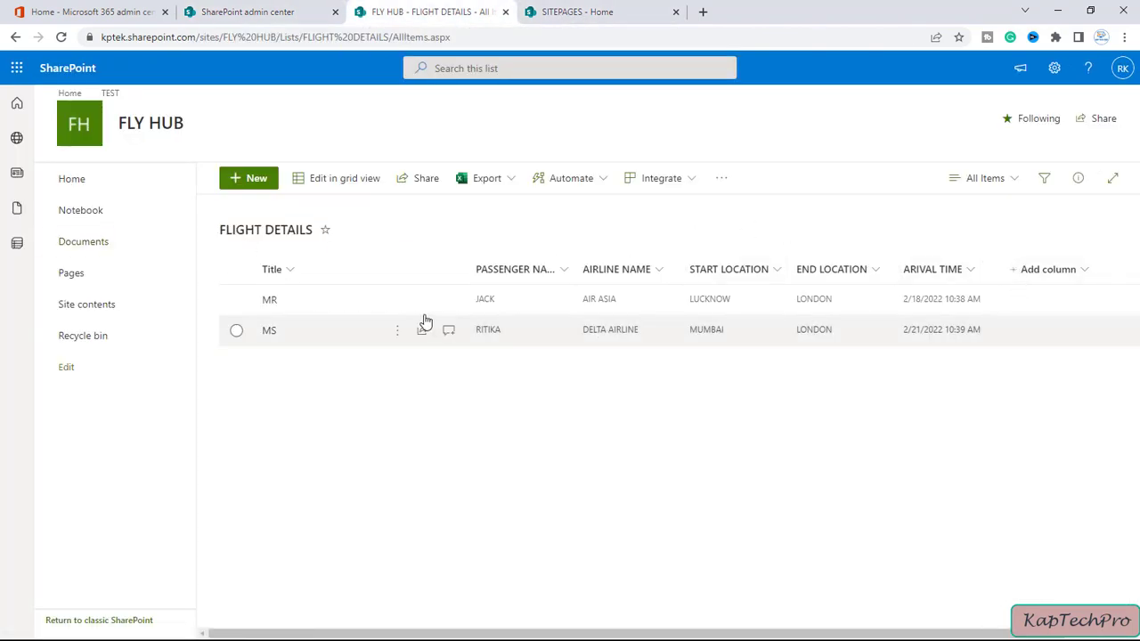
pyautogui.click(626, 6)
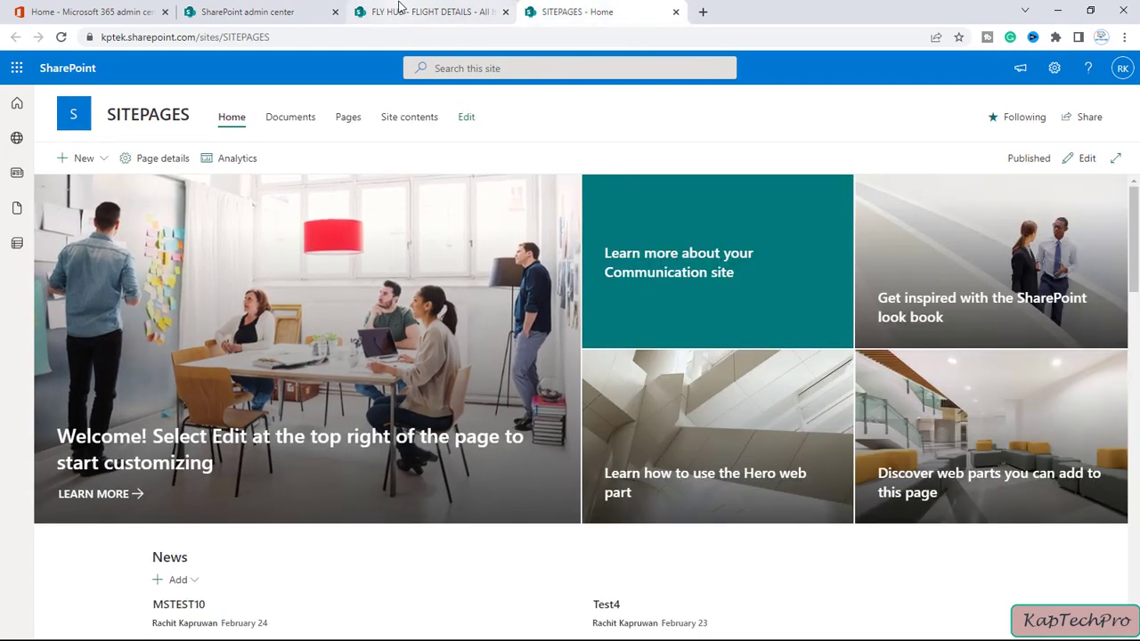
pyautogui.click(428, 12)
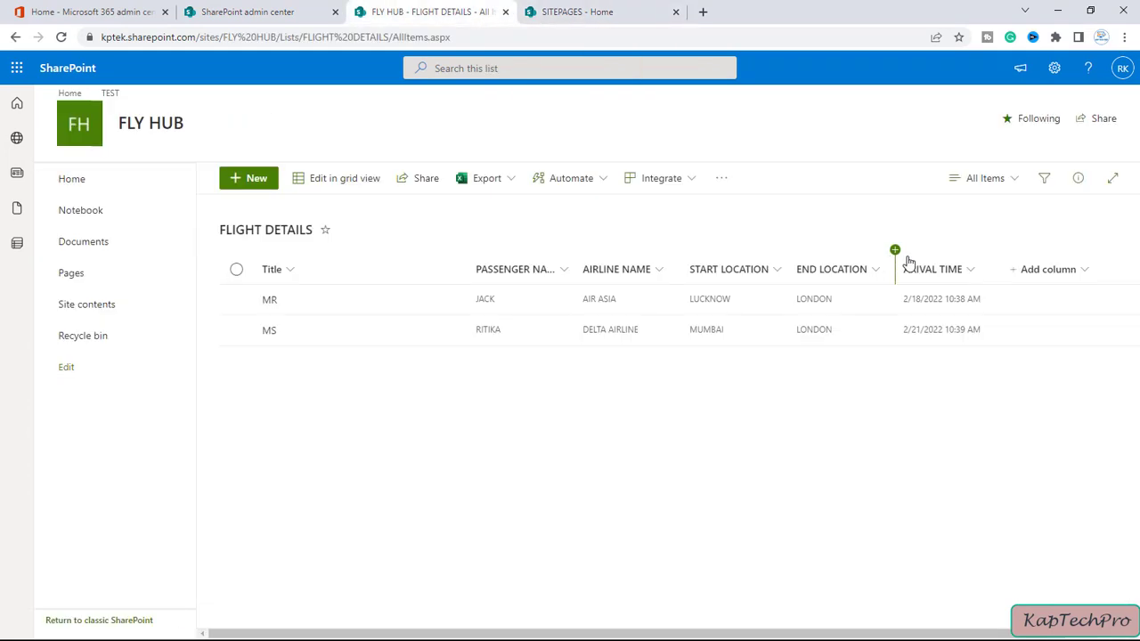
# Step: Save the FLIGHT DETAILS list as a template with file name and template name FLIGHTLIST, including its content
pyautogui.click(1053, 76)
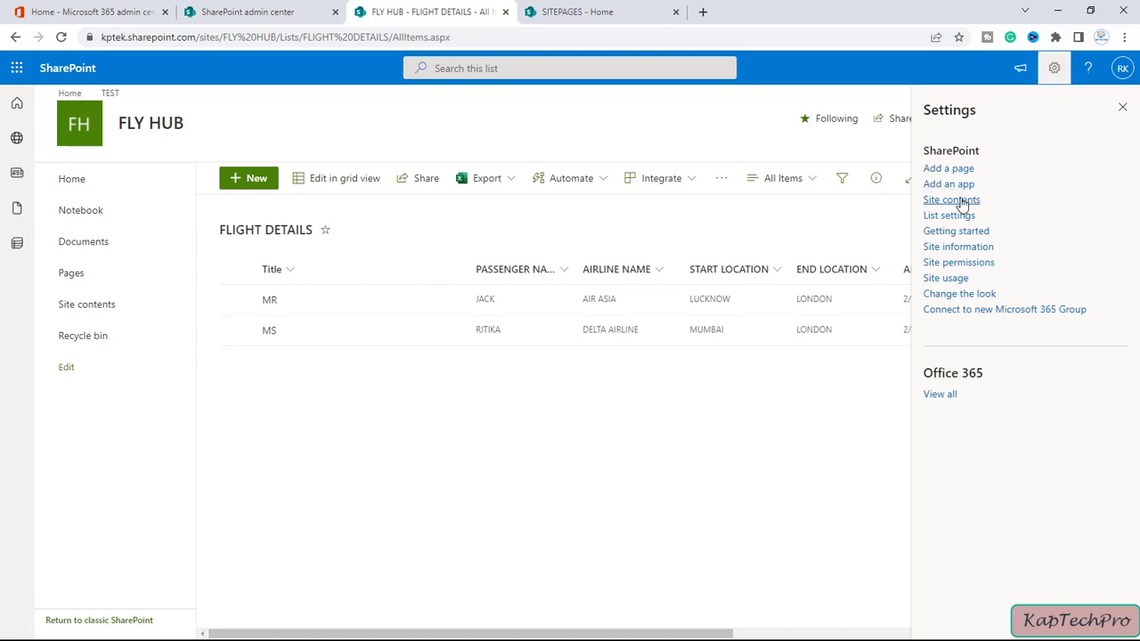
pyautogui.click(949, 219)
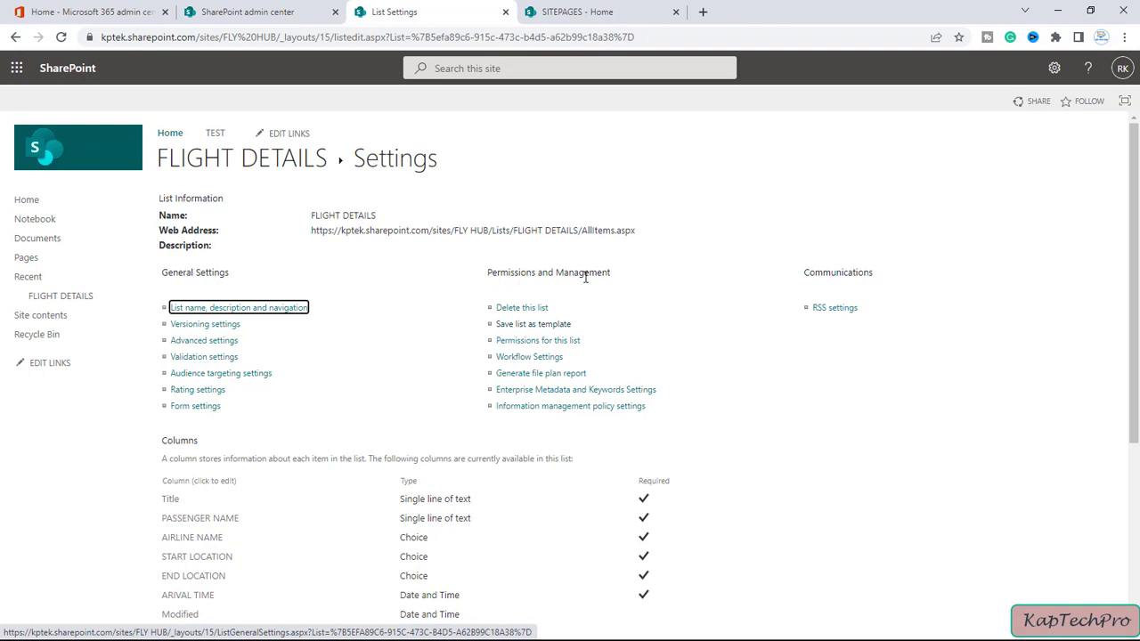
pyautogui.click(544, 329)
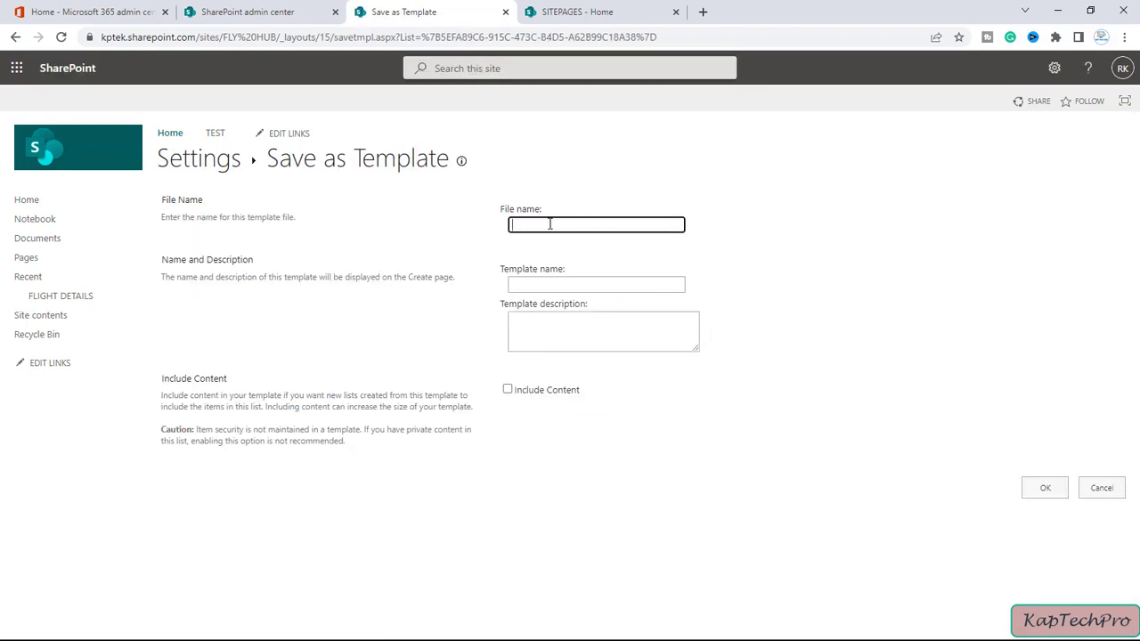
pyautogui.click(584, 225)
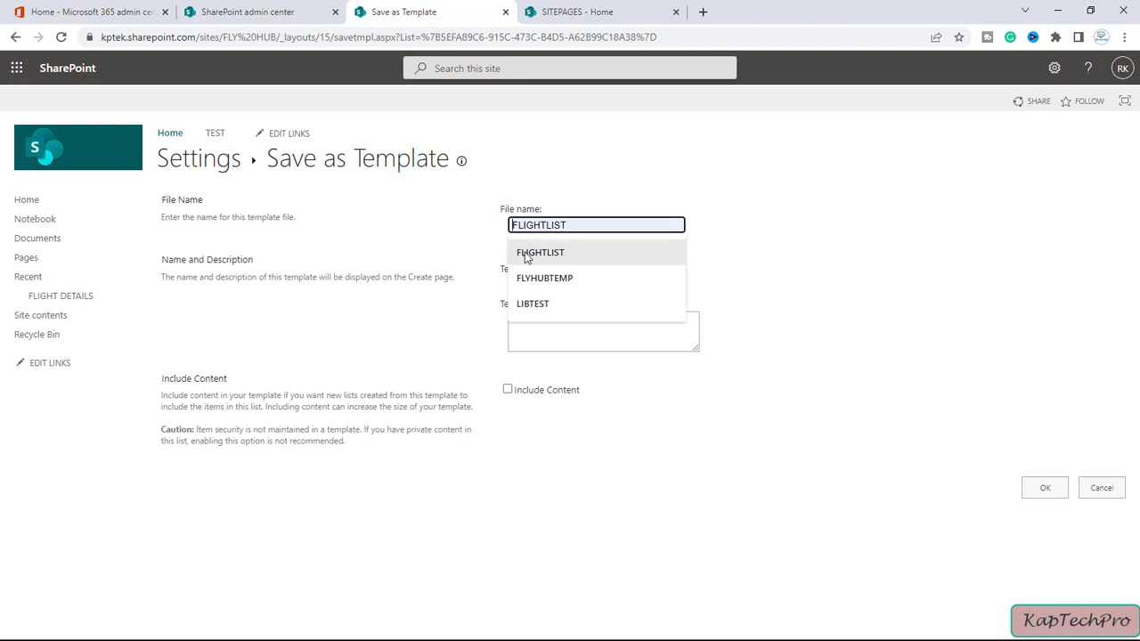
pyautogui.click(586, 252)
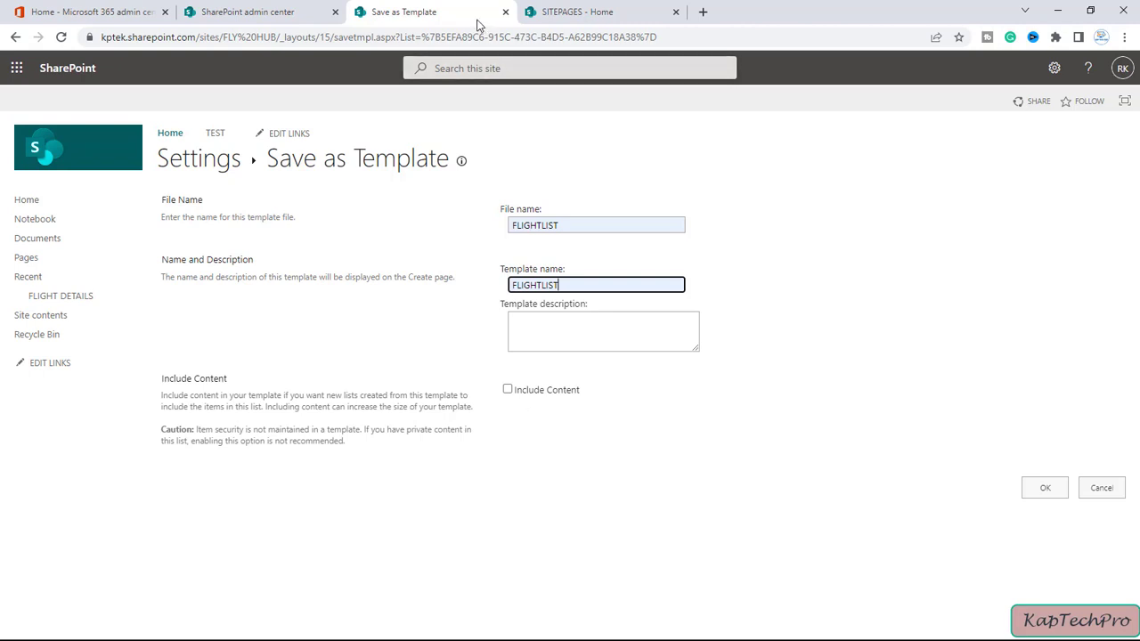
pyautogui.click(507, 391)
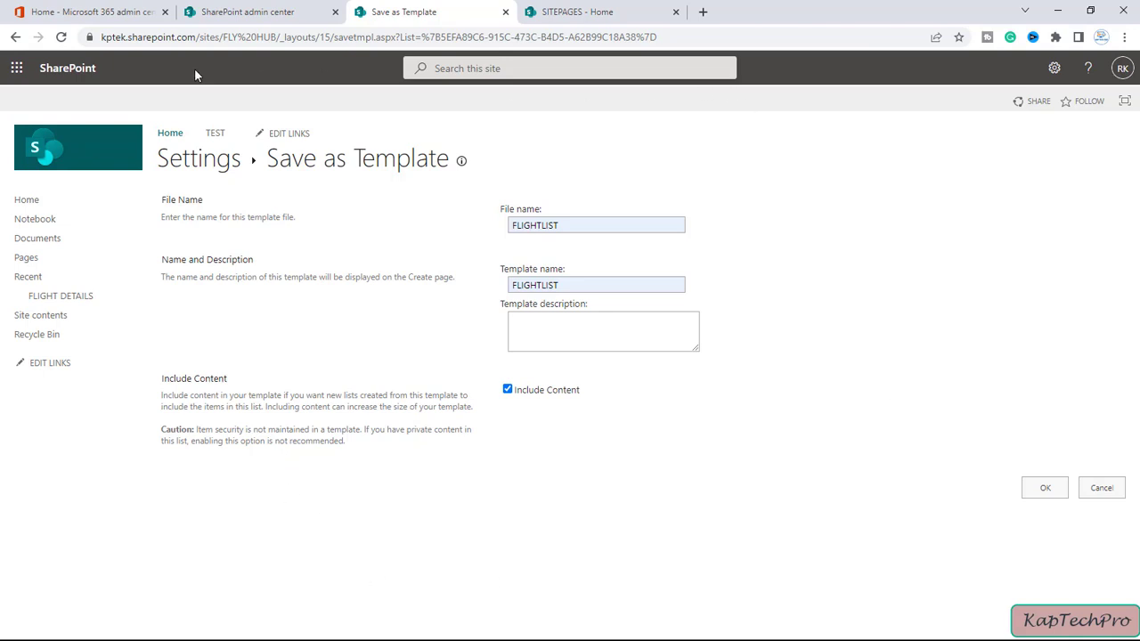
pyautogui.click(1045, 495)
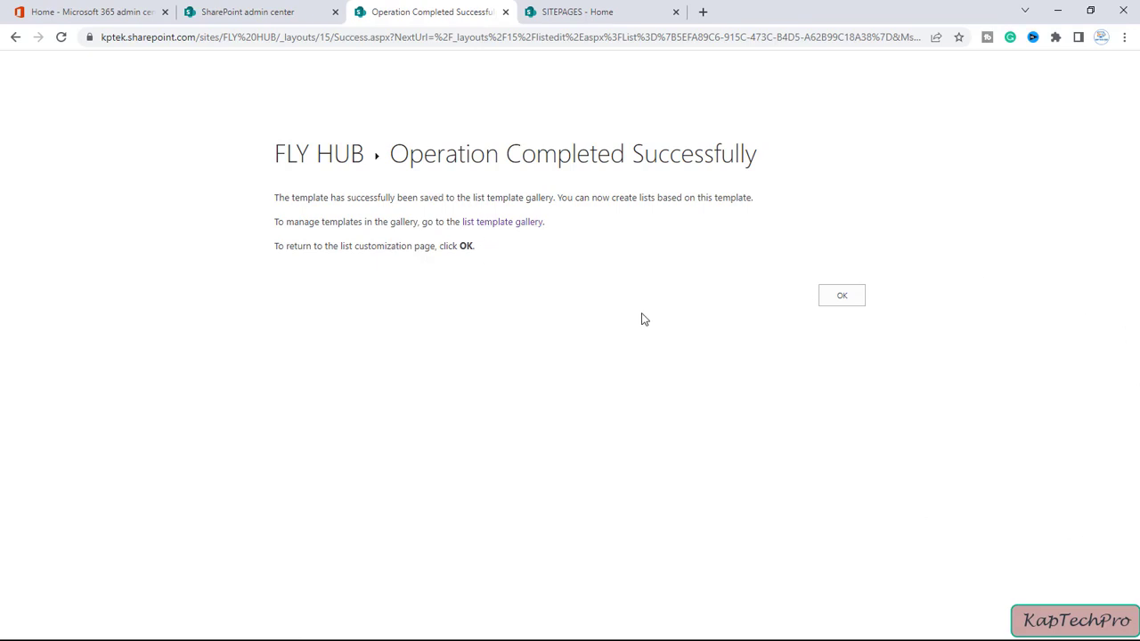
# Step: Download the FLIGHTLIST template from FLY HUB's list template gallery and view its properties without changing them
pyautogui.click(503, 229)
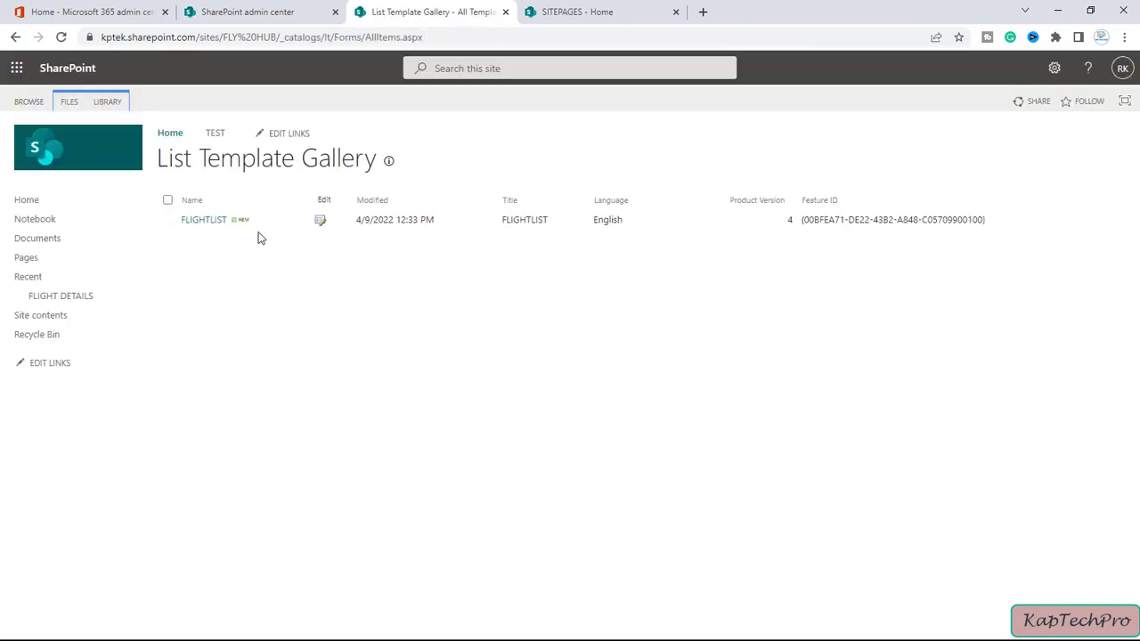
pyautogui.click(204, 223)
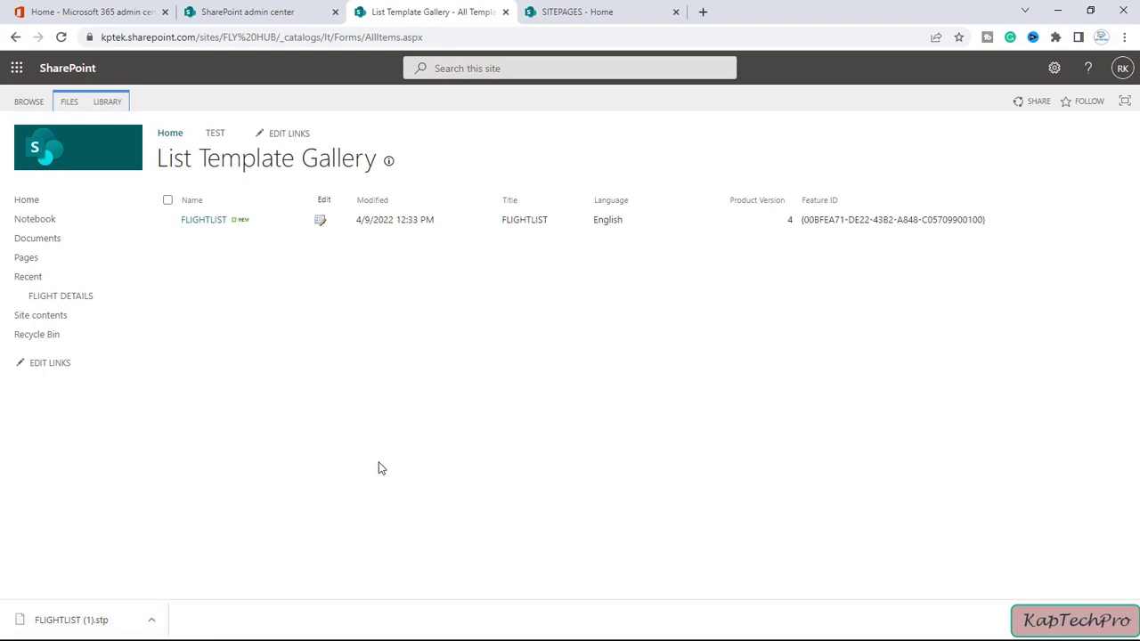
pyautogui.click(319, 222)
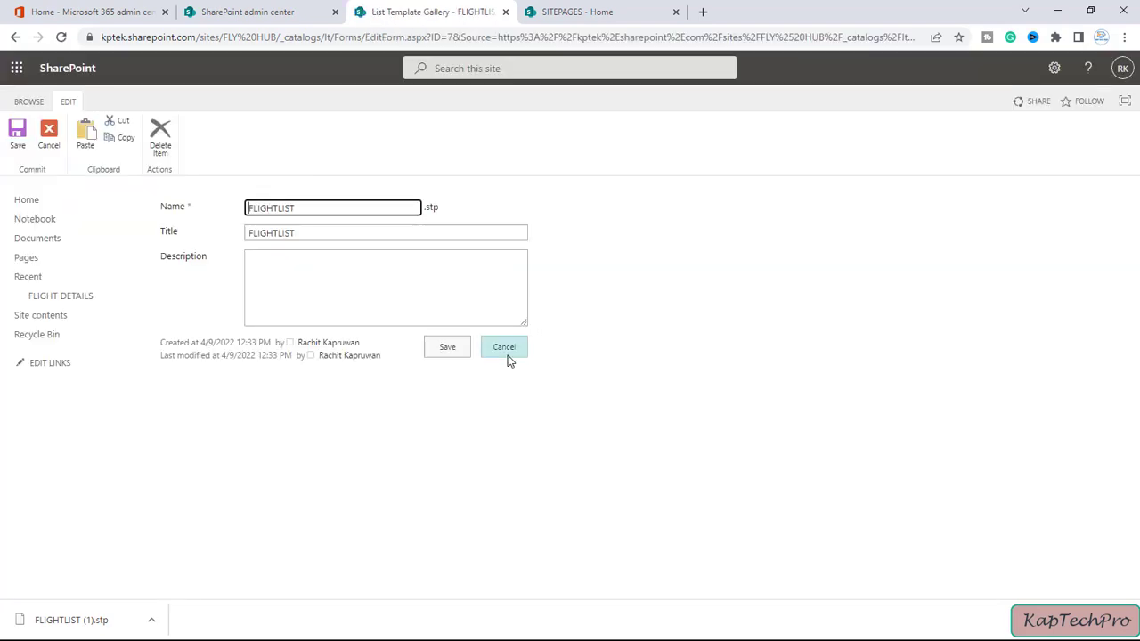
pyautogui.click(506, 354)
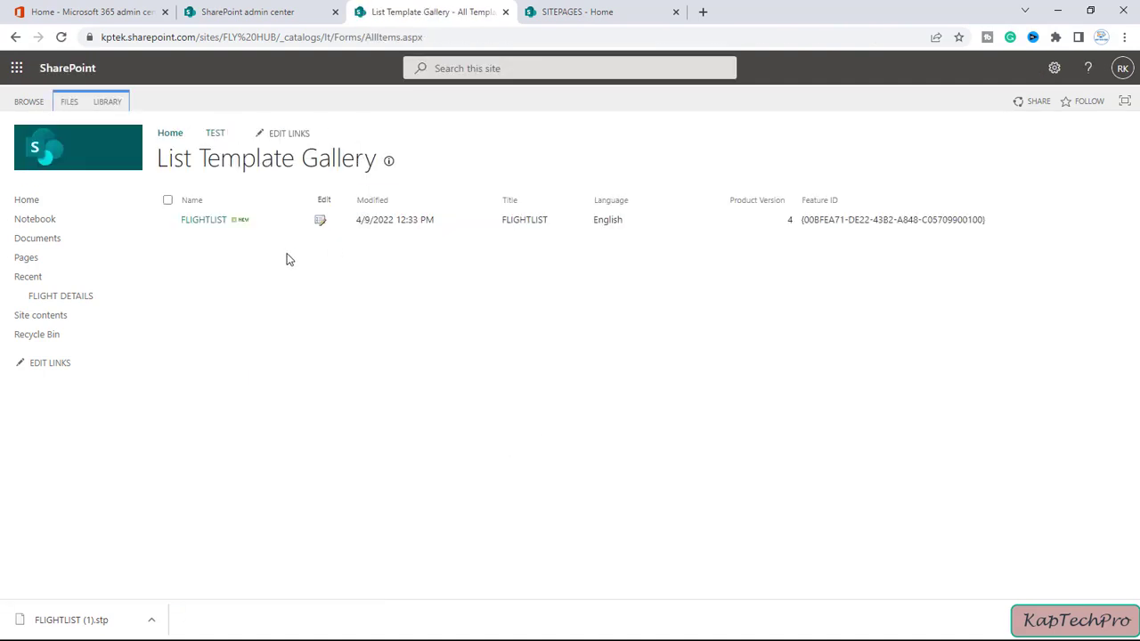
# Step: Open the list template gallery of the SITEPAGES site through its site settings
pyautogui.click(588, 14)
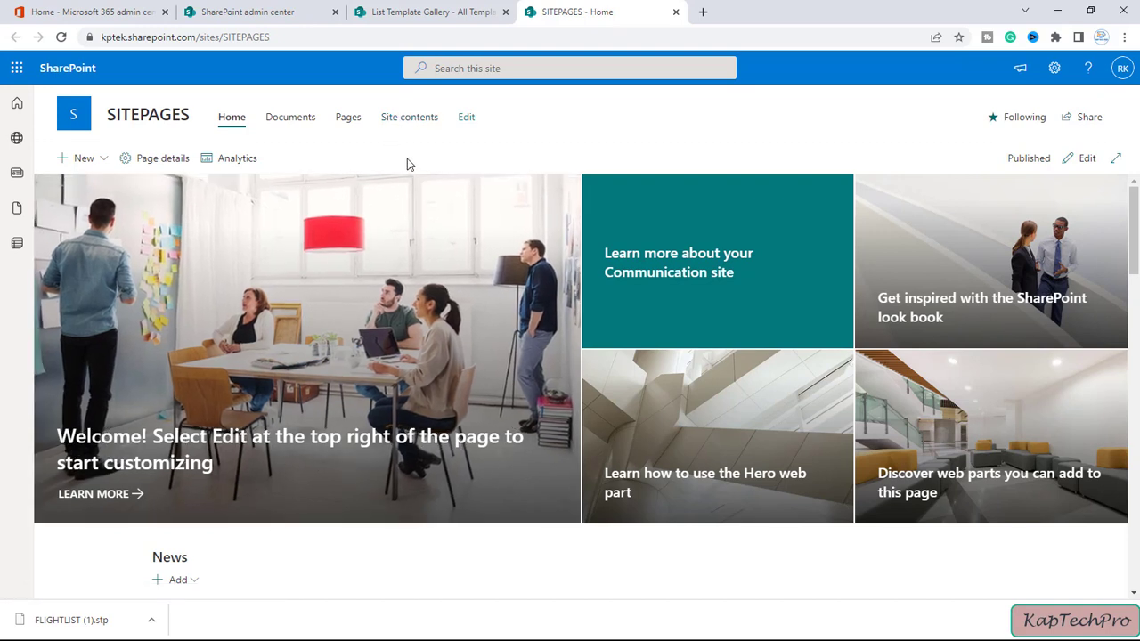
pyautogui.click(411, 119)
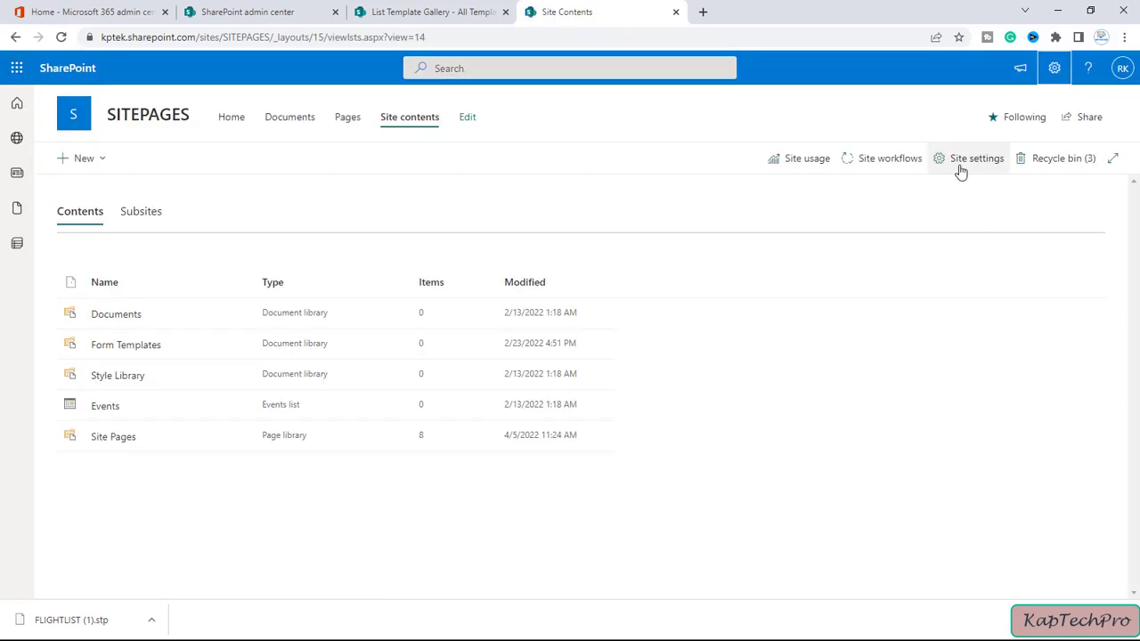
pyautogui.click(966, 164)
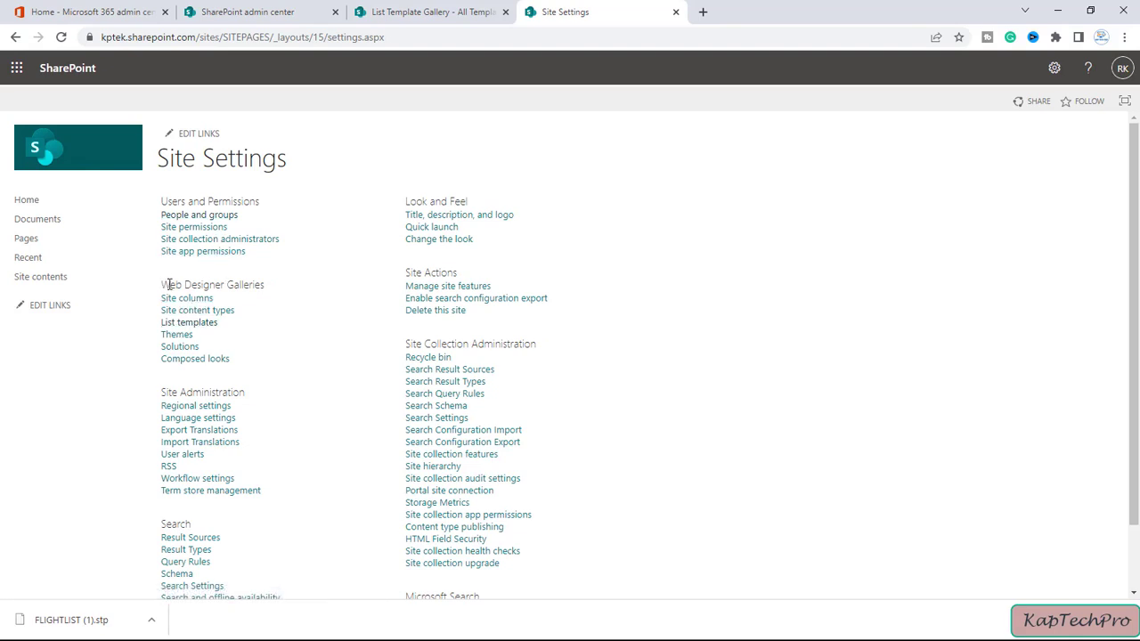
pyautogui.click(189, 325)
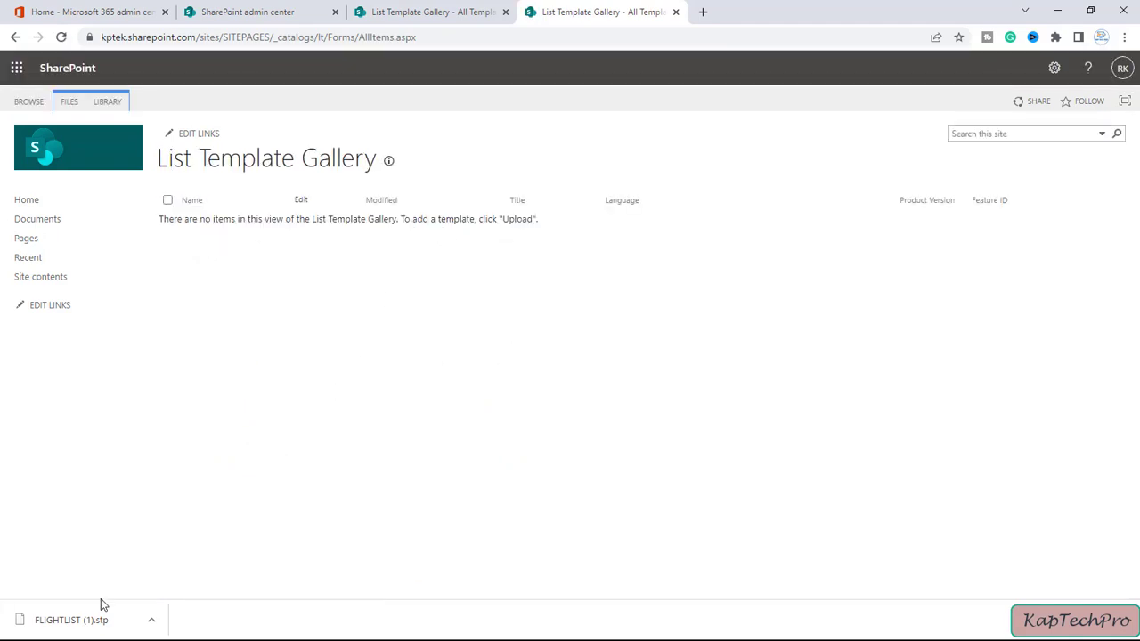
# Step: Upload FLIGHTLIST (1).stp from Downloads to the SITEPAGES list template gallery and save it with title FLIGHTLIST
pyautogui.click(72, 104)
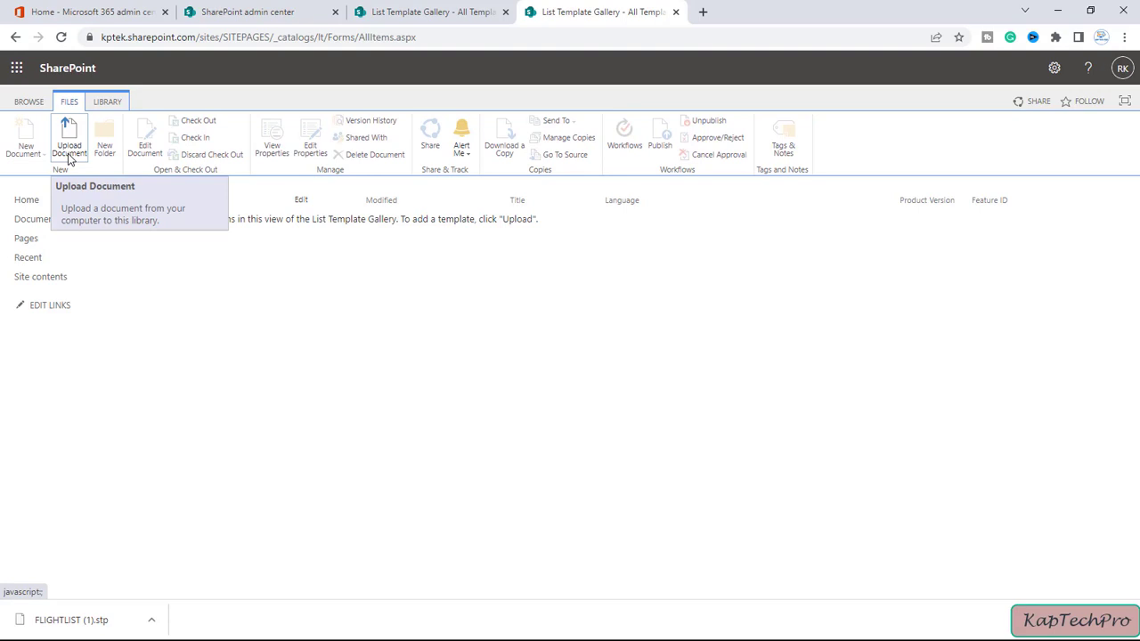
pyautogui.click(70, 151)
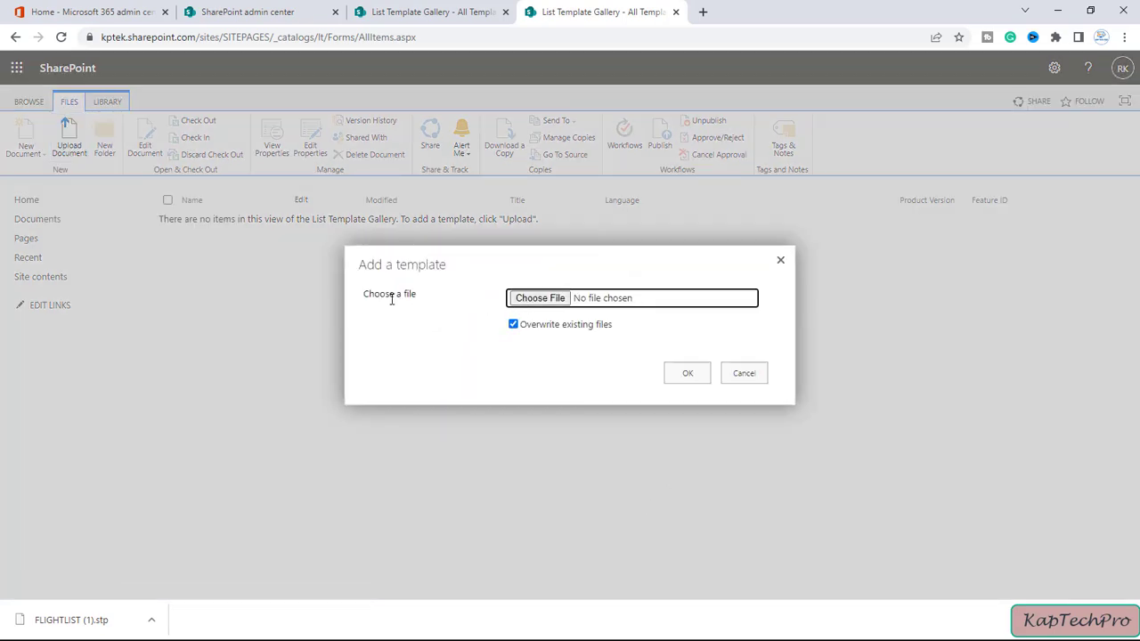
pyautogui.click(533, 299)
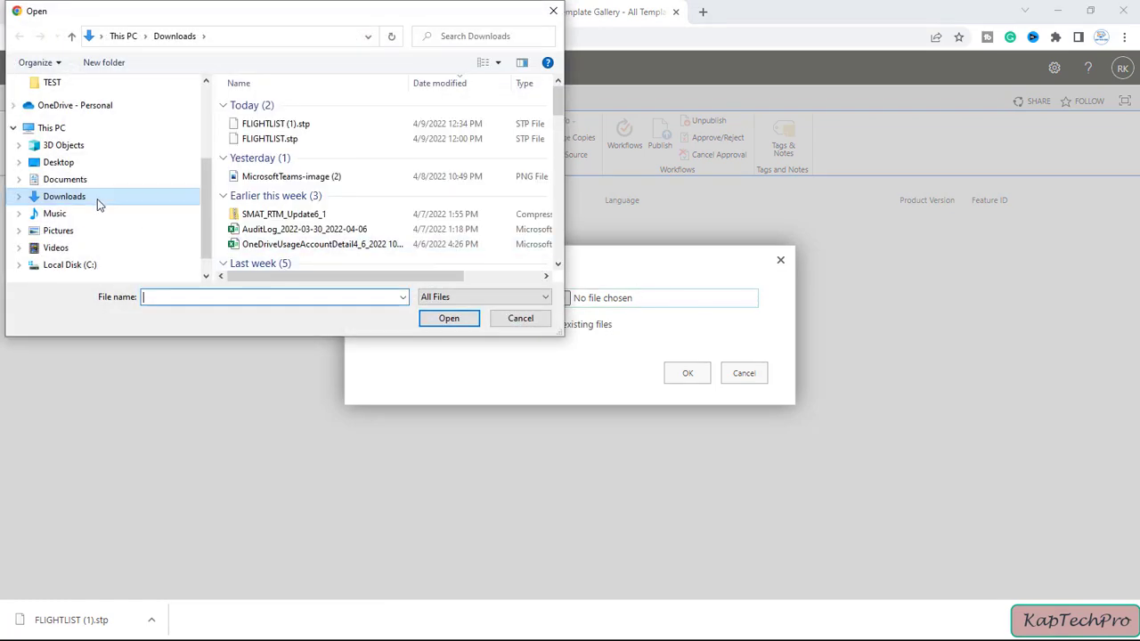
pyautogui.click(267, 124)
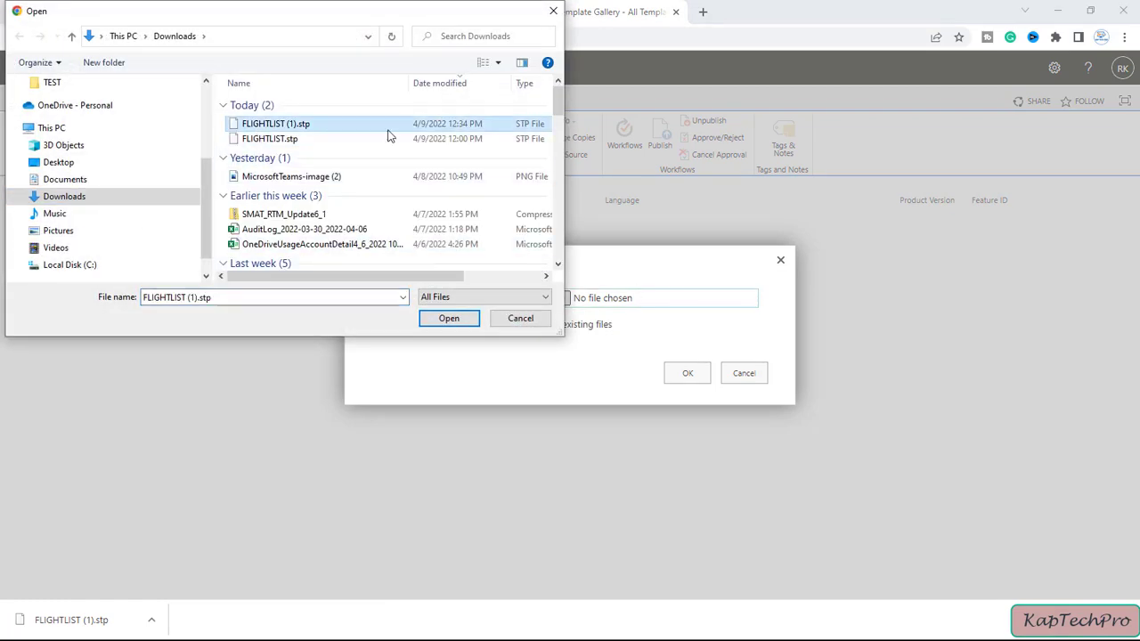
pyautogui.click(448, 321)
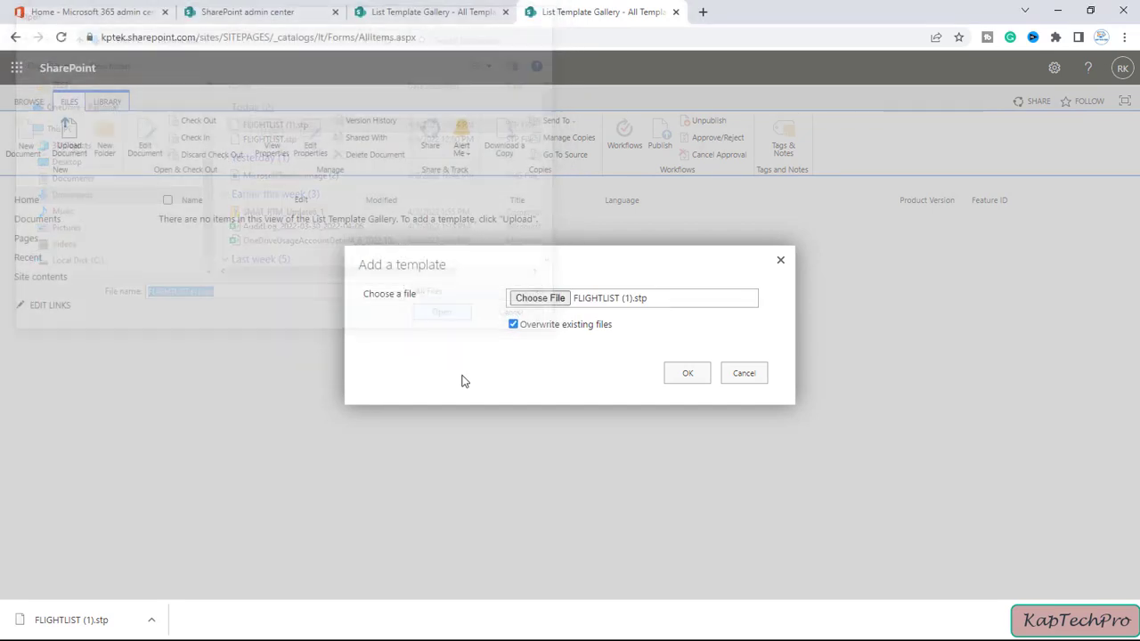
pyautogui.click(693, 375)
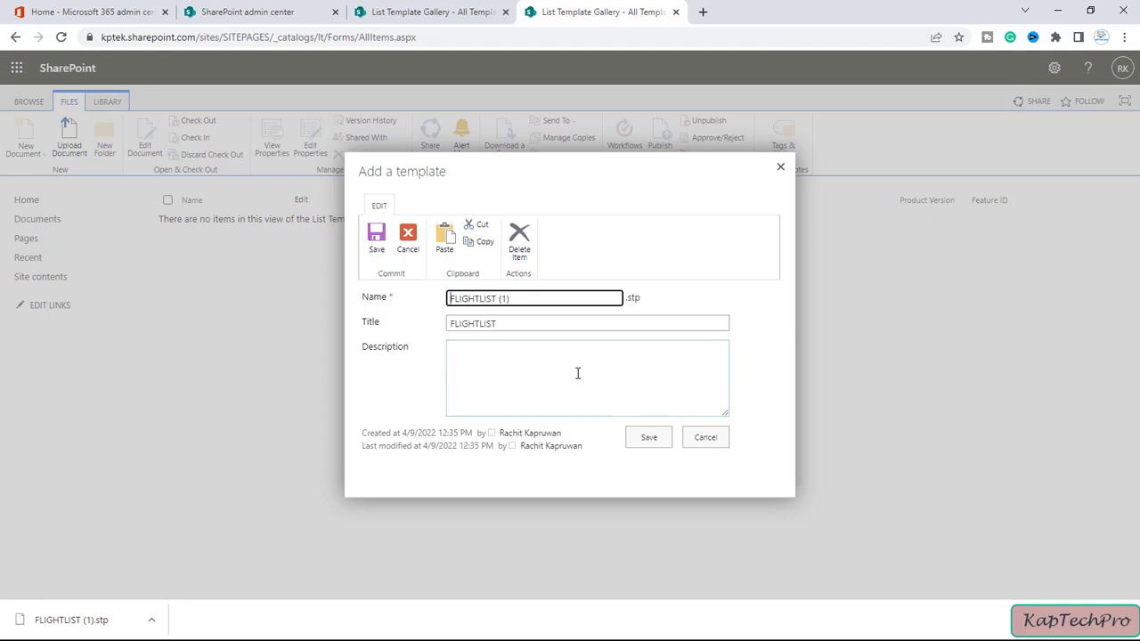
pyautogui.click(653, 439)
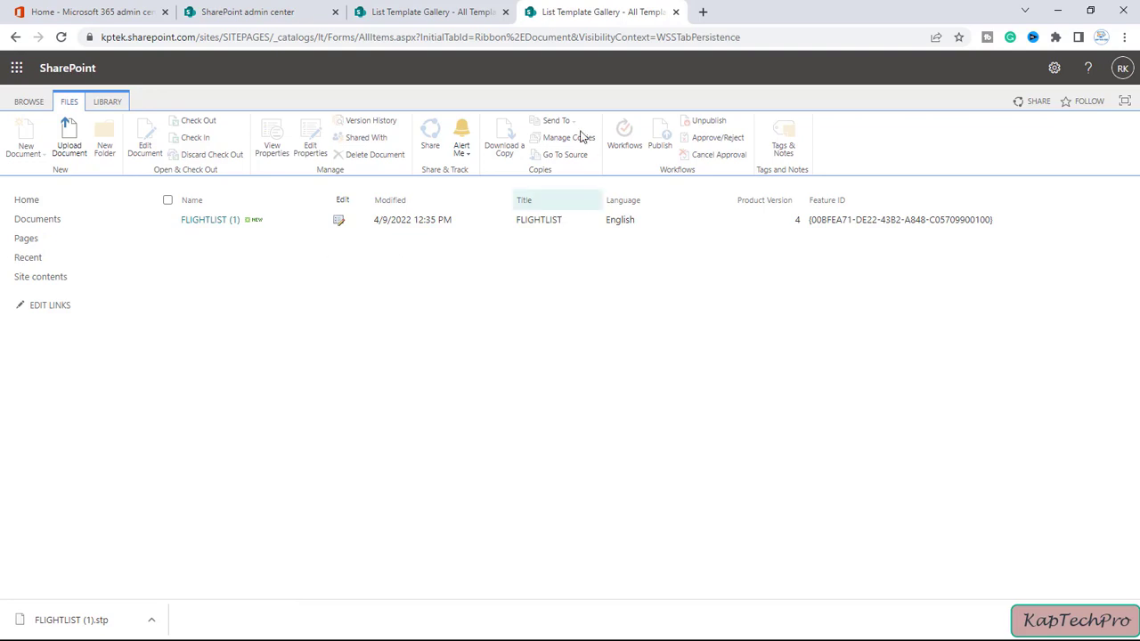
# Step: Return to the SITEPAGES home page and open the classic page for adding apps to the site
pyautogui.moveTo(276, 40); pyautogui.dragTo(788, 39)
pyautogui.press('BackSpace')
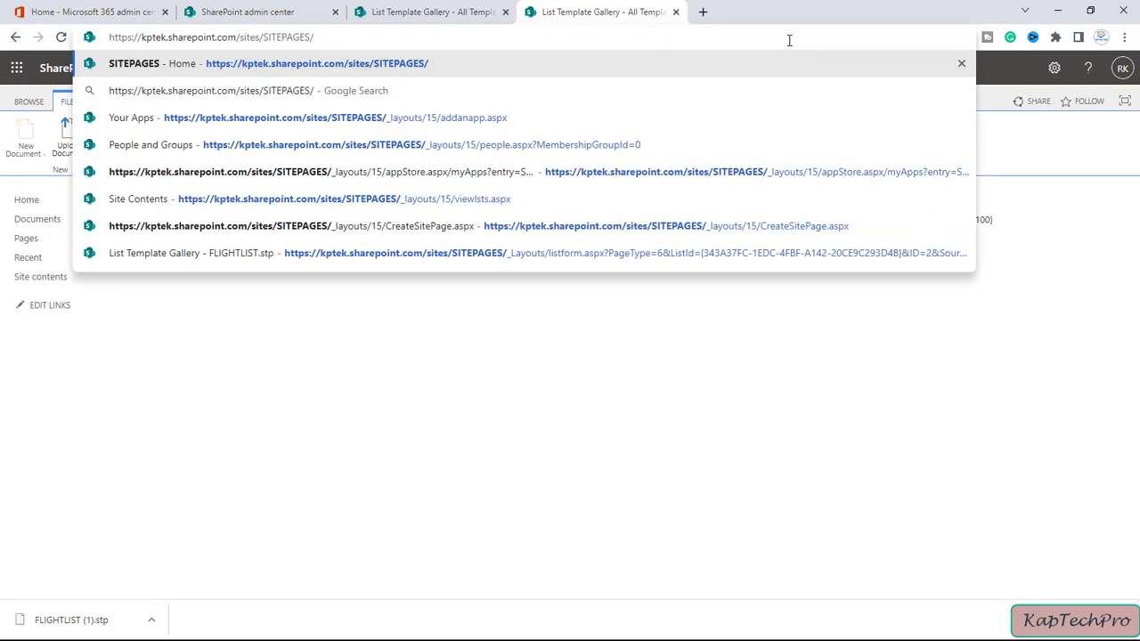
pyautogui.press('Return')
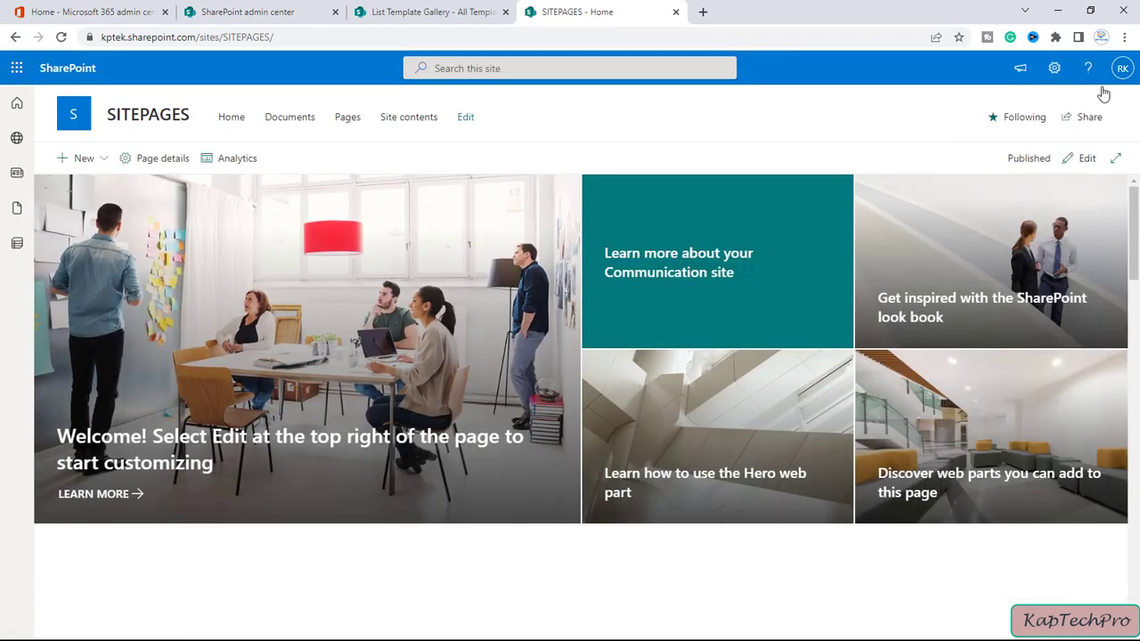
pyautogui.click(1054, 68)
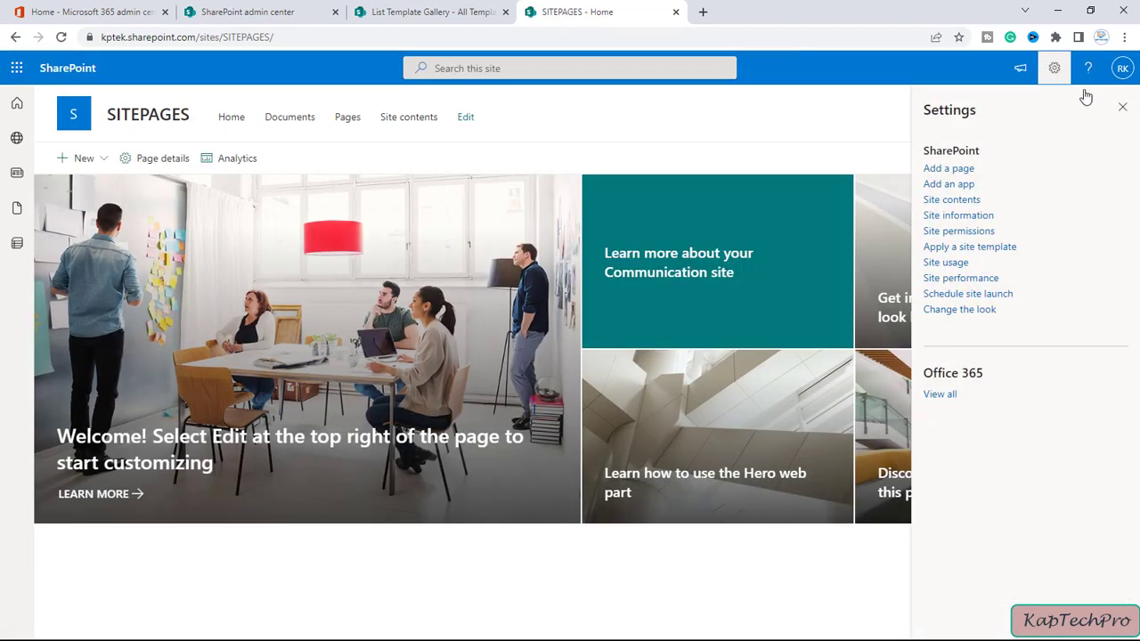
pyautogui.click(950, 187)
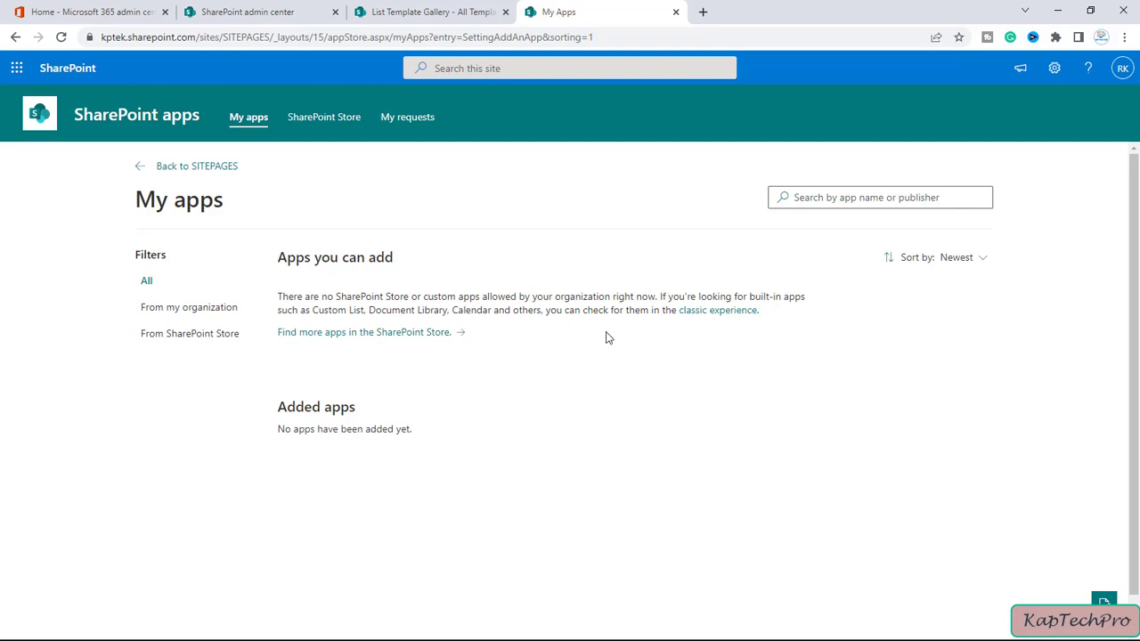
pyautogui.click(721, 312)
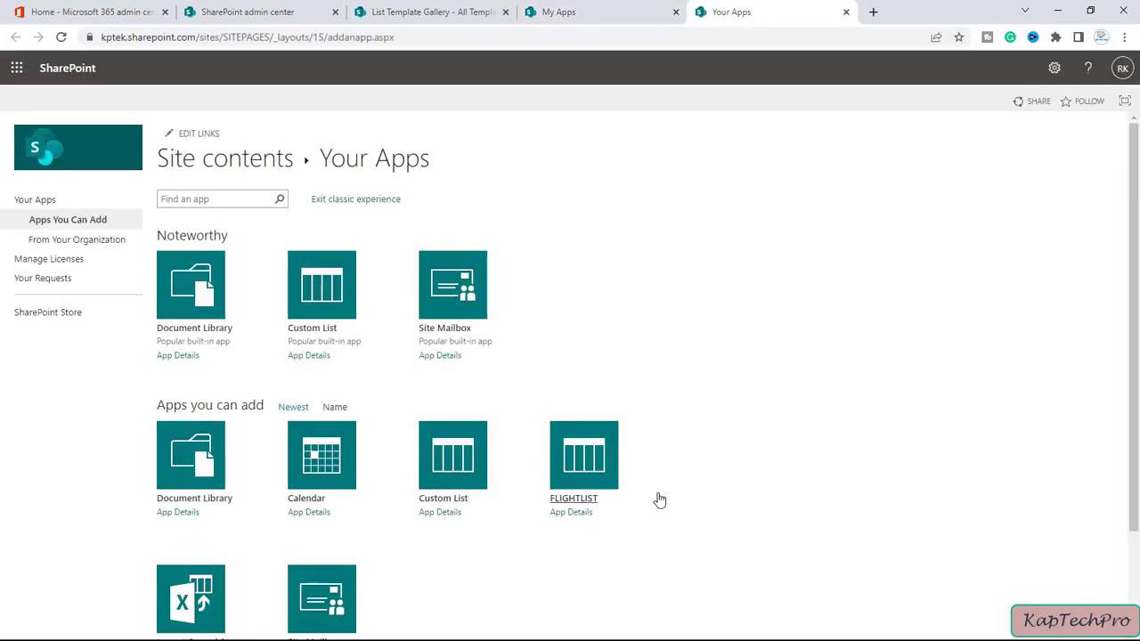
# Step: Create a list named FLIGHT DETAILS on the SITEPAGES site from the FLIGHTLIST template
pyautogui.scroll(-1, 542, 470)
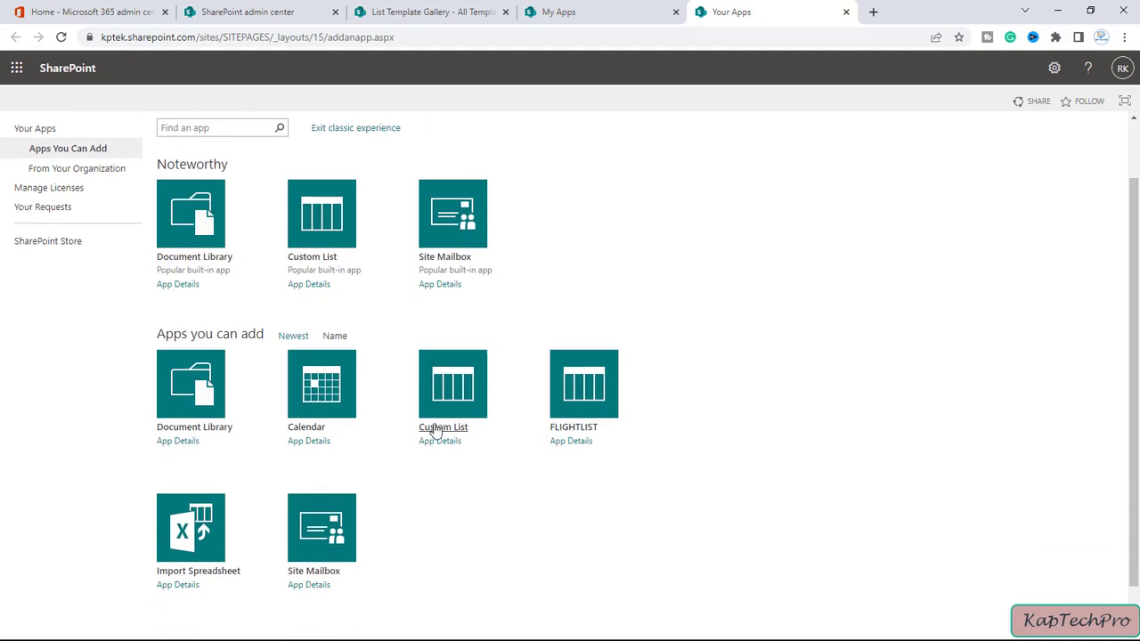
pyautogui.click(574, 403)
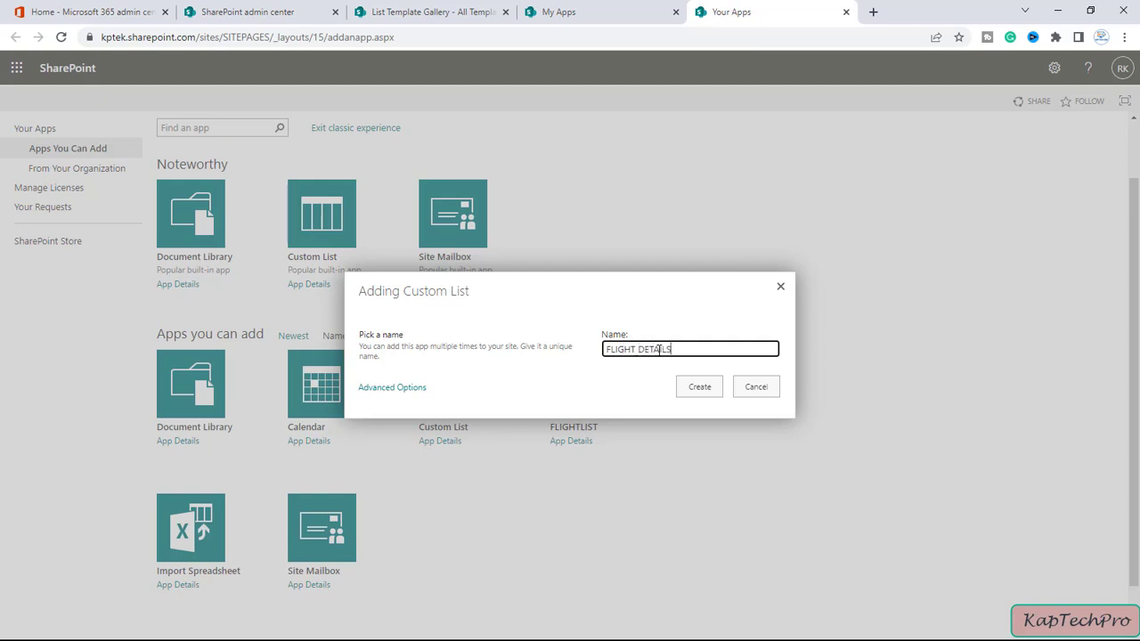
pyautogui.click(700, 388)
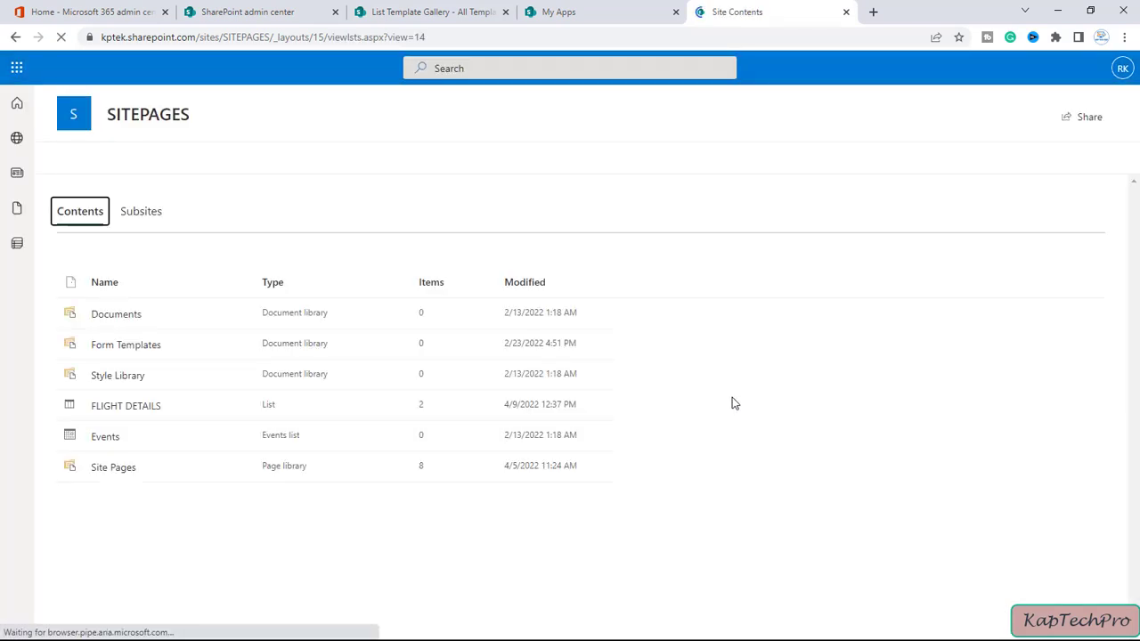
# Step: Open the FLIGHT DETAILS list on SITEPAGES and examine its items and the fields of its new item form
pyautogui.click(140, 415)
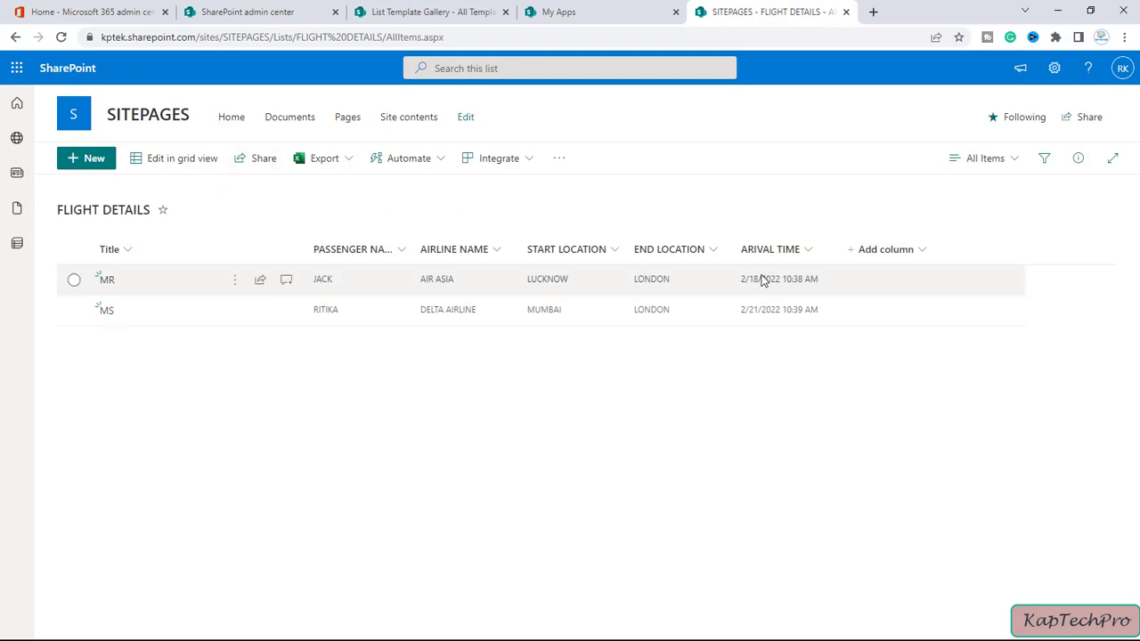
pyautogui.click(85, 165)
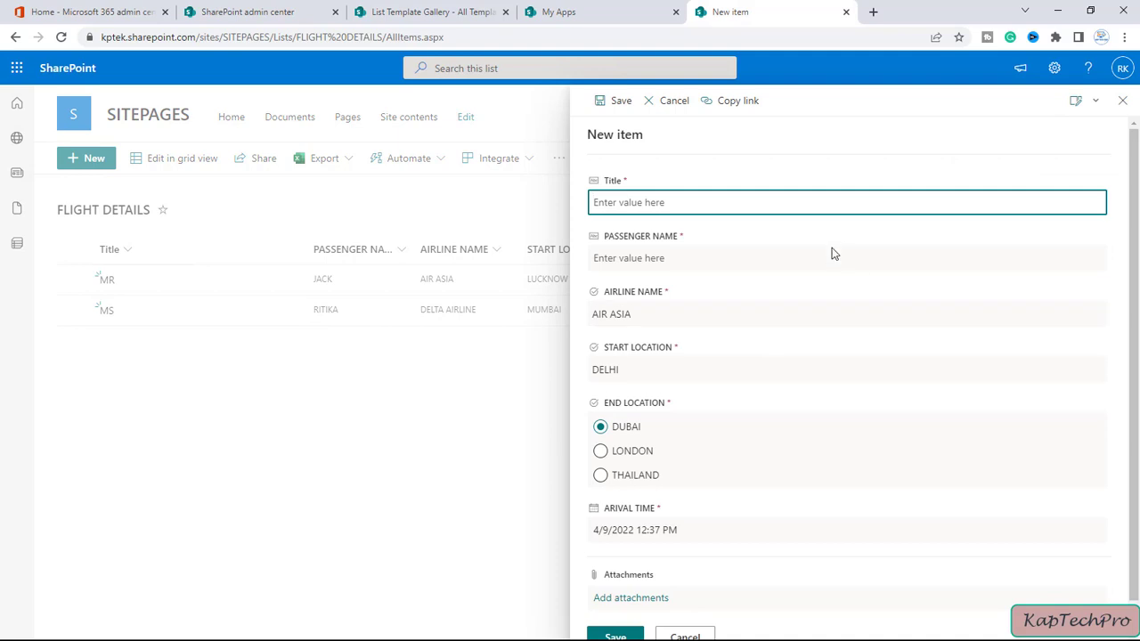
pyautogui.scroll(-1, 855, 476)
pyautogui.scroll(1, 792, 527)
pyautogui.click(1123, 101)
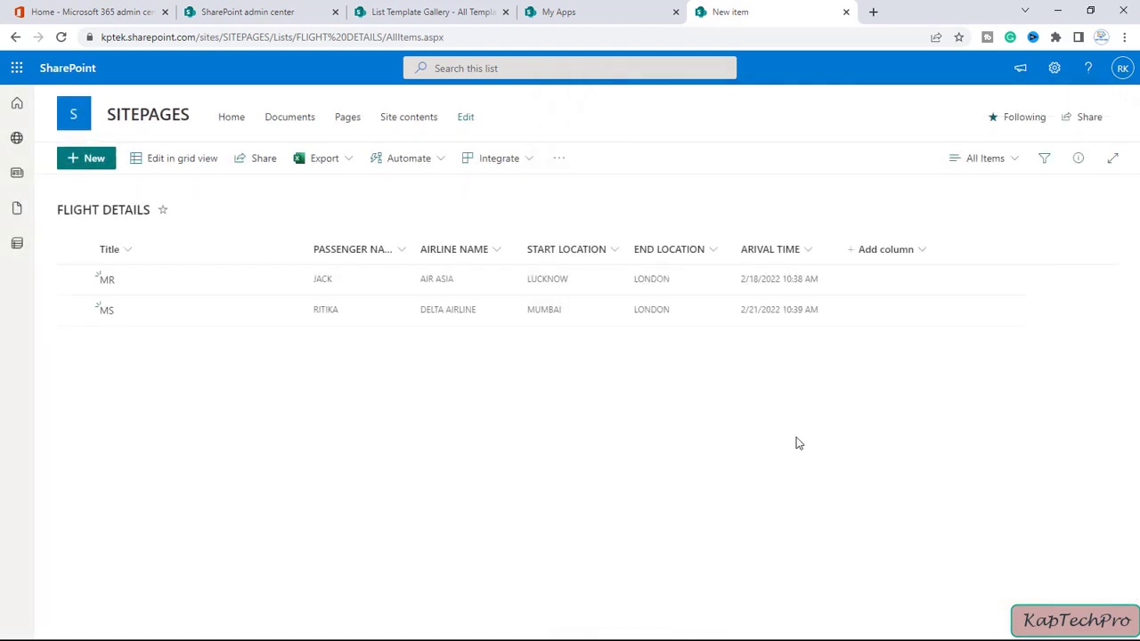